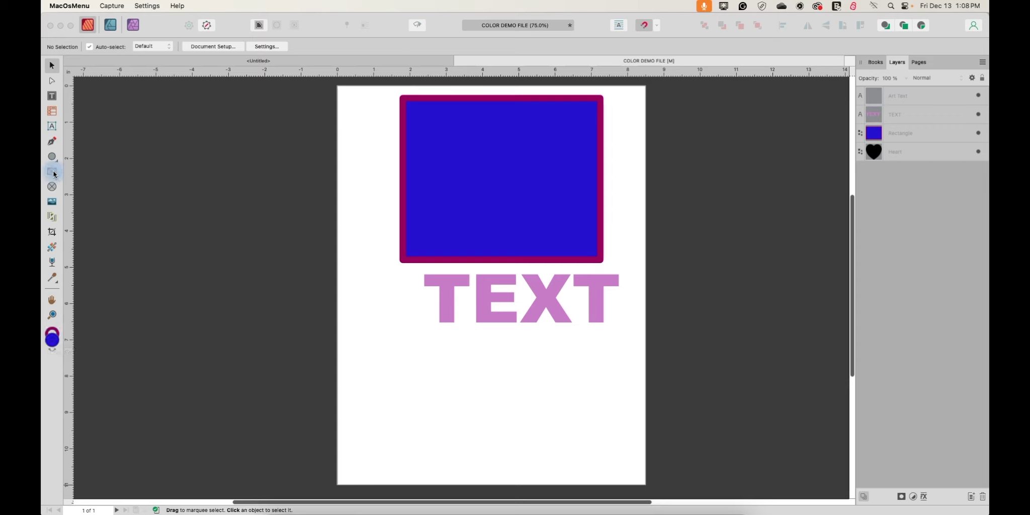
# Switch the active colour selector back and forth between fill and stroke with no object selected
pyautogui.click(51, 341)
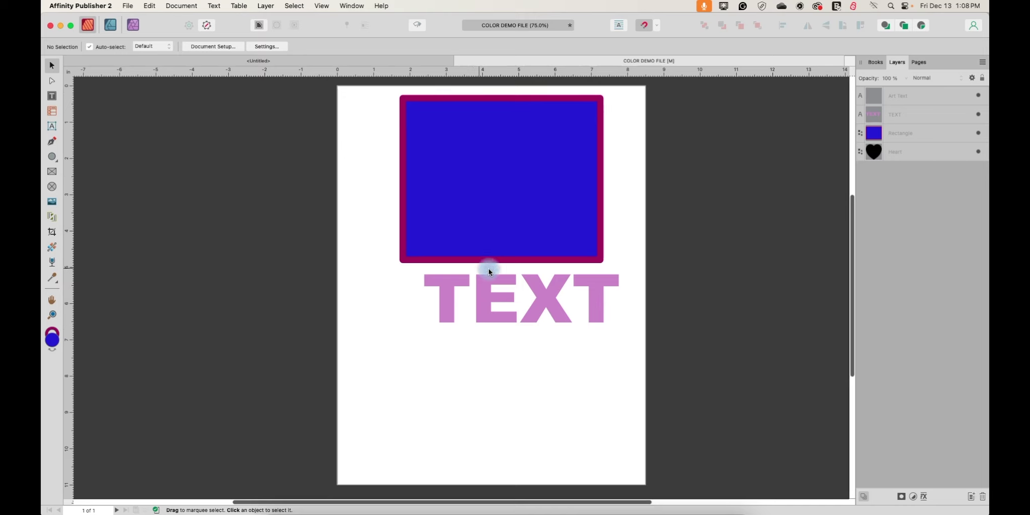
pyautogui.click(51, 343)
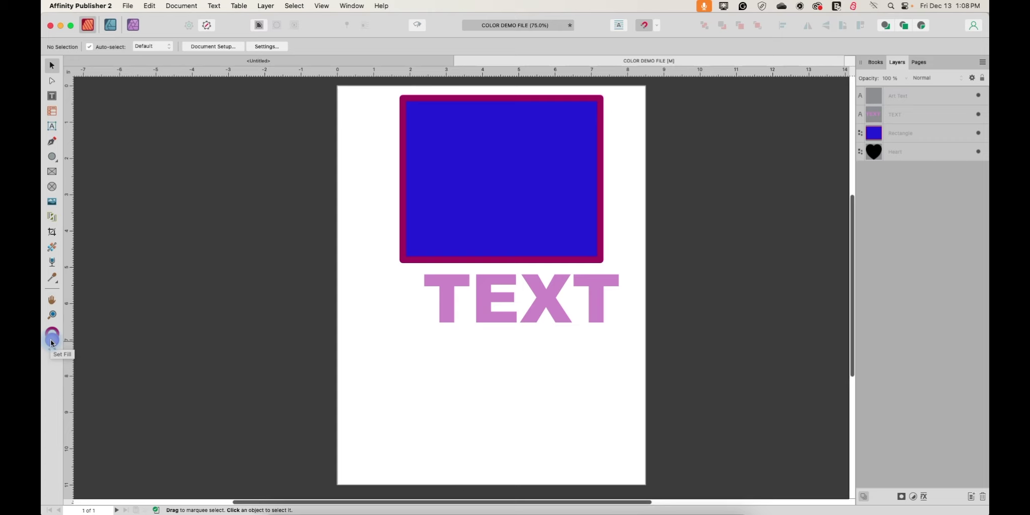
pyautogui.click(156, 351)
pyautogui.click(52, 344)
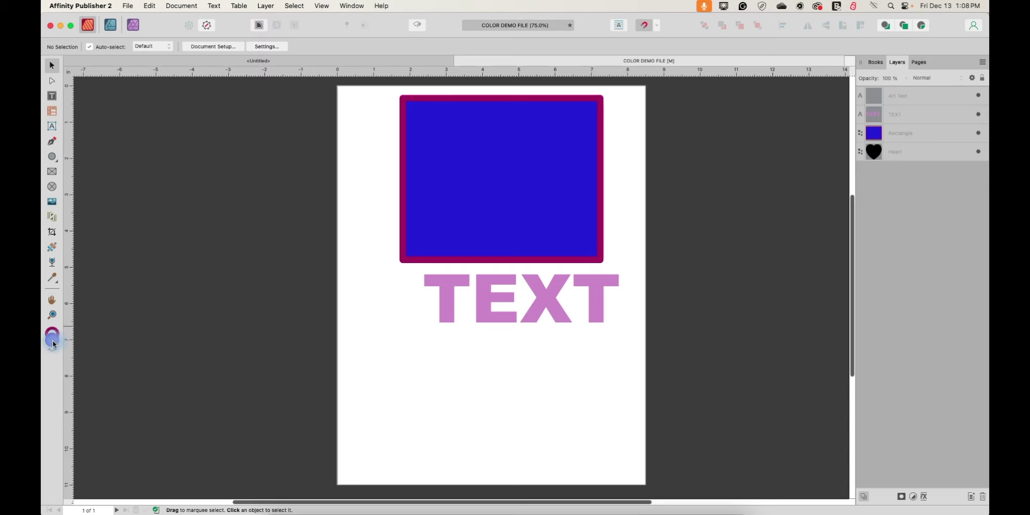
pyautogui.click(51, 344)
pyautogui.click(54, 336)
pyautogui.click(396, 231)
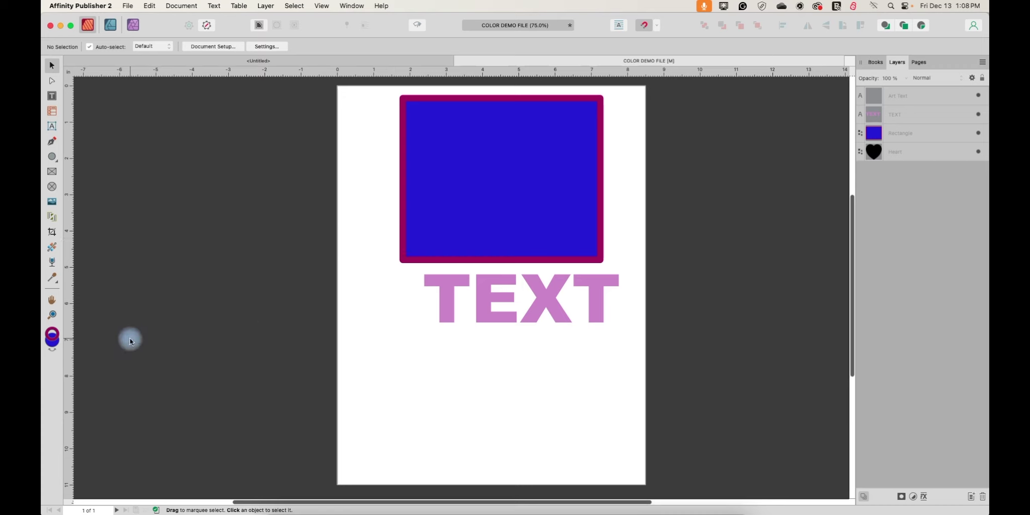
pyautogui.click(54, 342)
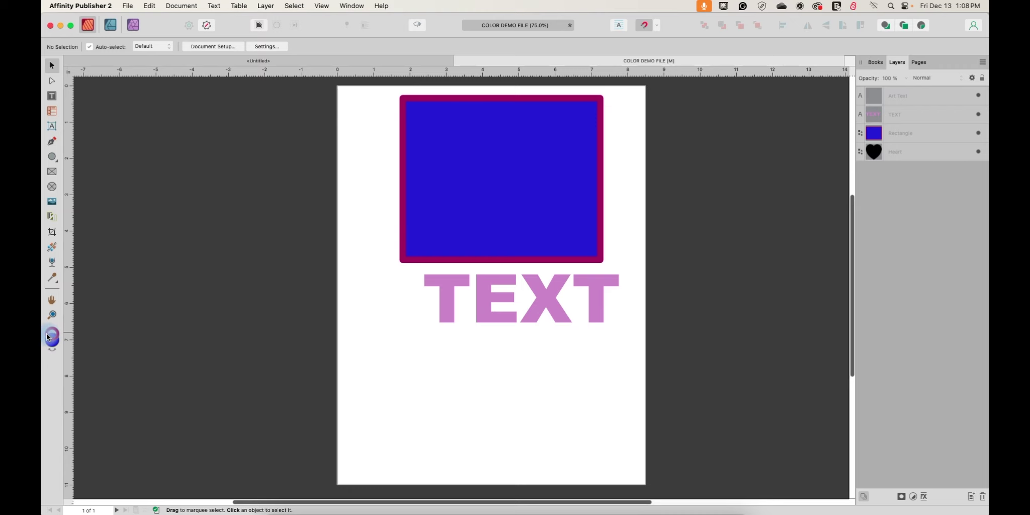
# Set the large rectangle's stroke to a very dark purple, 330D24, using the Color Chooser
pyautogui.doubleClick(48, 336)
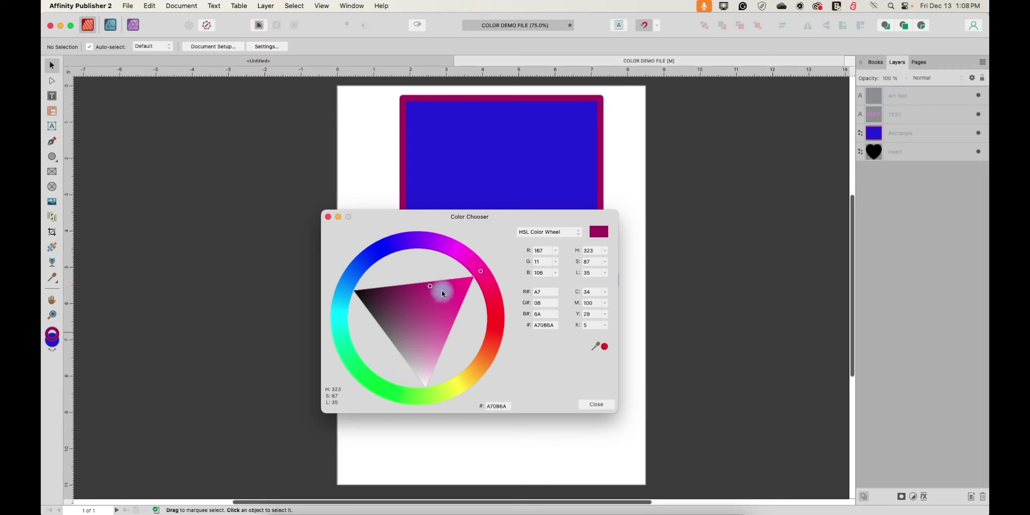
pyautogui.moveTo(430, 286)
pyautogui.mouseDown()
pyautogui.moveTo(386, 324)
pyautogui.moveTo(376, 305)
pyautogui.mouseUp()
pyautogui.click(460, 154)
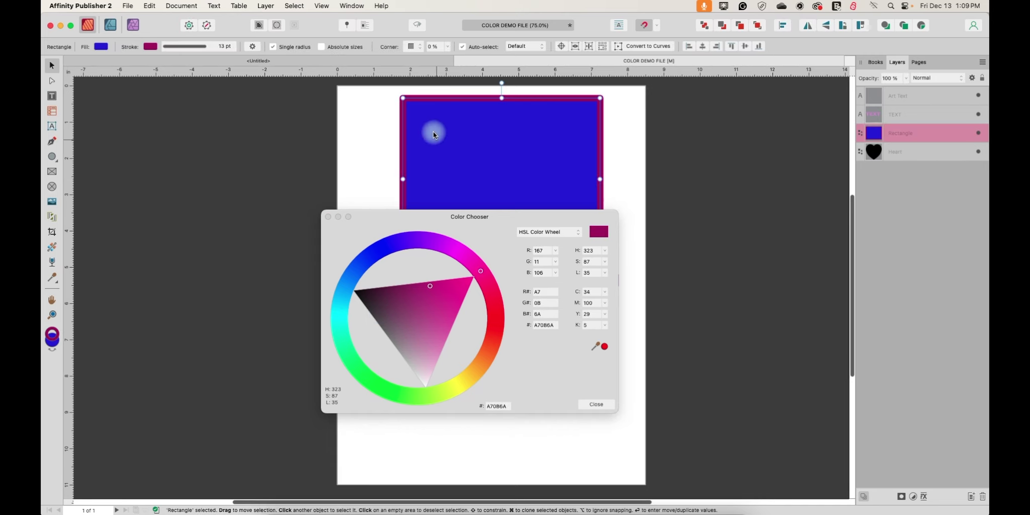
pyautogui.moveTo(429, 283)
pyautogui.mouseDown()
pyautogui.moveTo(393, 321)
pyautogui.moveTo(417, 372)
pyautogui.moveTo(375, 293)
pyautogui.mouseUp()
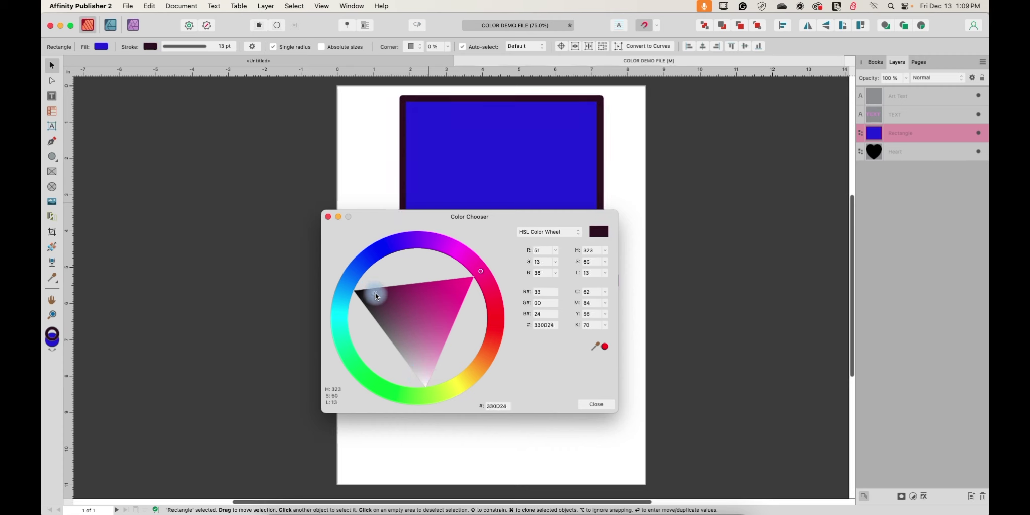
pyautogui.click(595, 405)
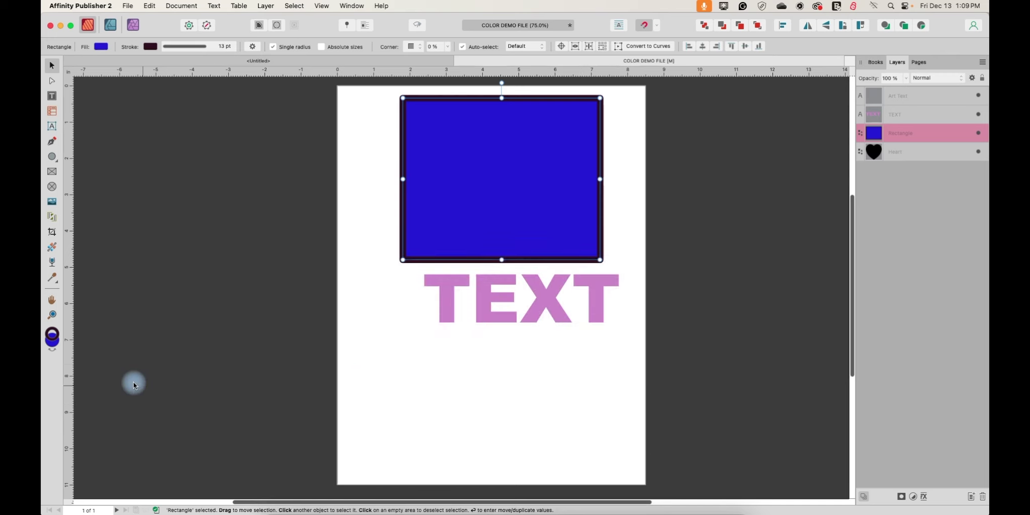
# Set the large rectangle's fill to bright purple, BB17E1, using the Color Chooser
pyautogui.doubleClick(54, 345)
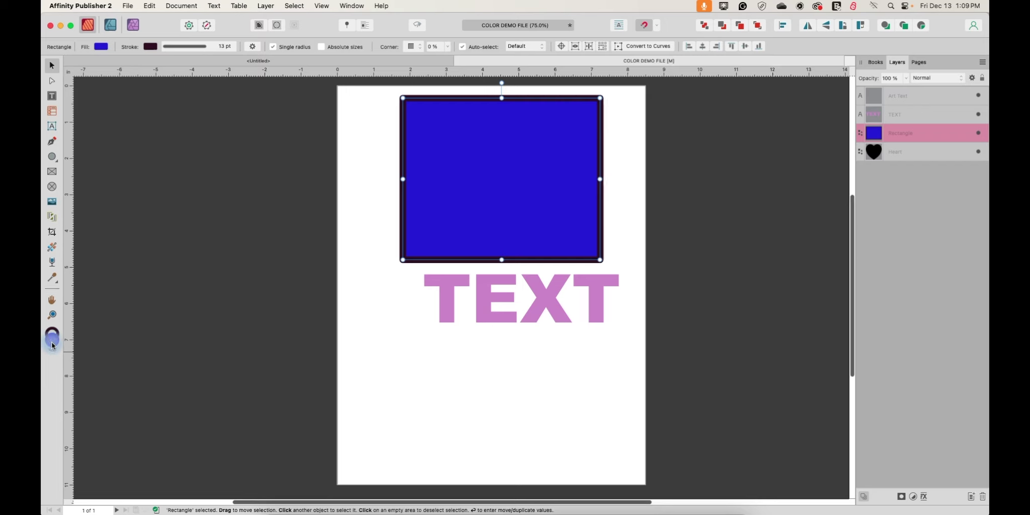
pyautogui.moveTo(423, 237)
pyautogui.mouseDown()
pyautogui.moveTo(464, 255)
pyautogui.moveTo(442, 240)
pyautogui.mouseUp()
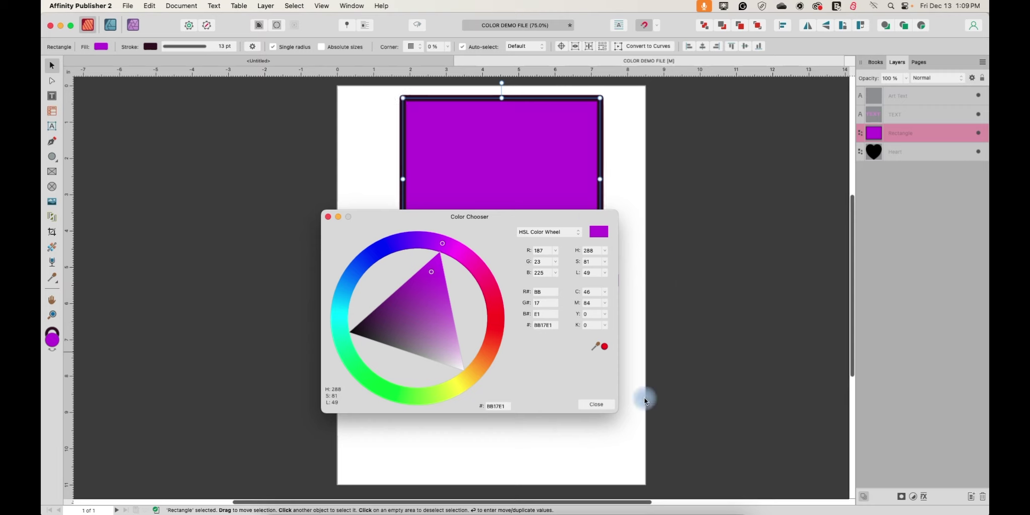
pyautogui.click(596, 405)
# Swap the rectangle's fill and stroke colours and swap them back again
pyautogui.click(53, 351)
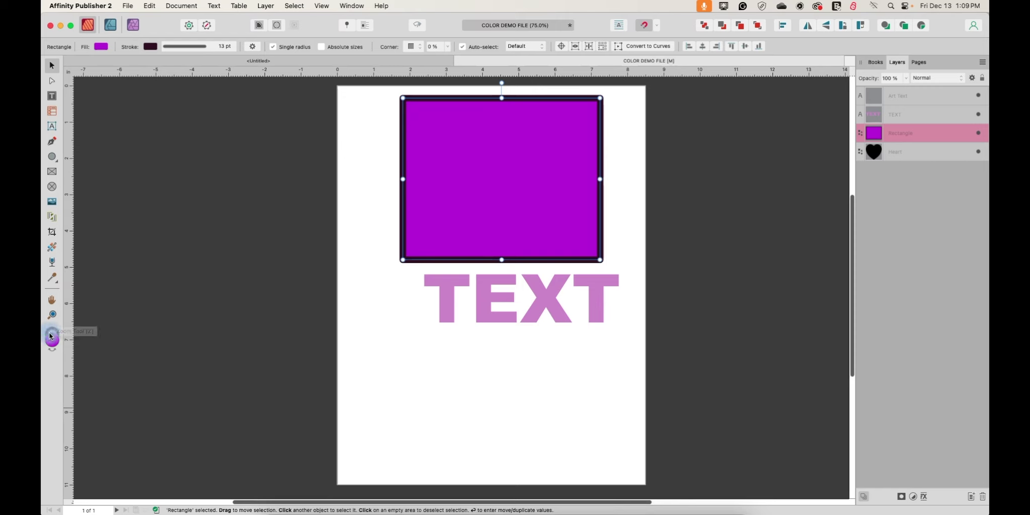
pyautogui.click(51, 343)
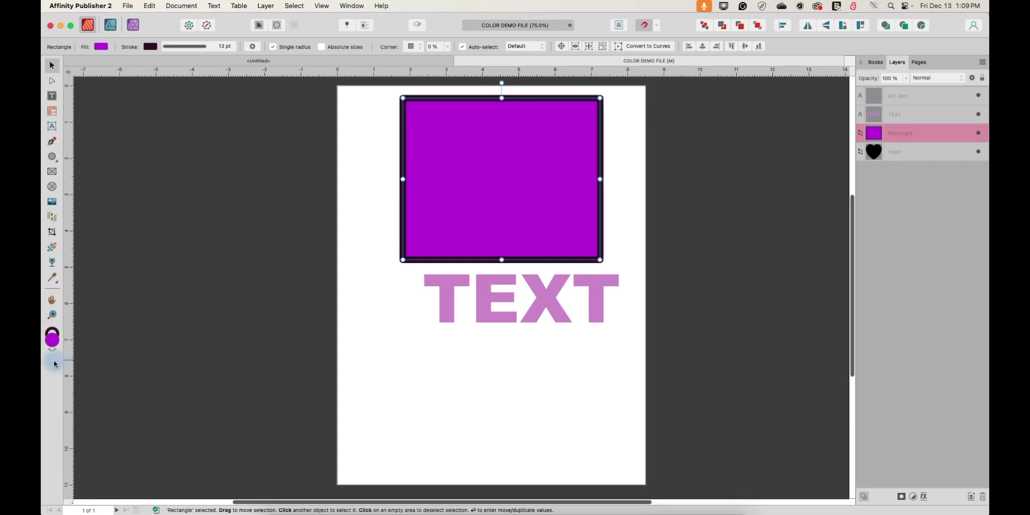
pyautogui.click(54, 338)
pyautogui.click(52, 355)
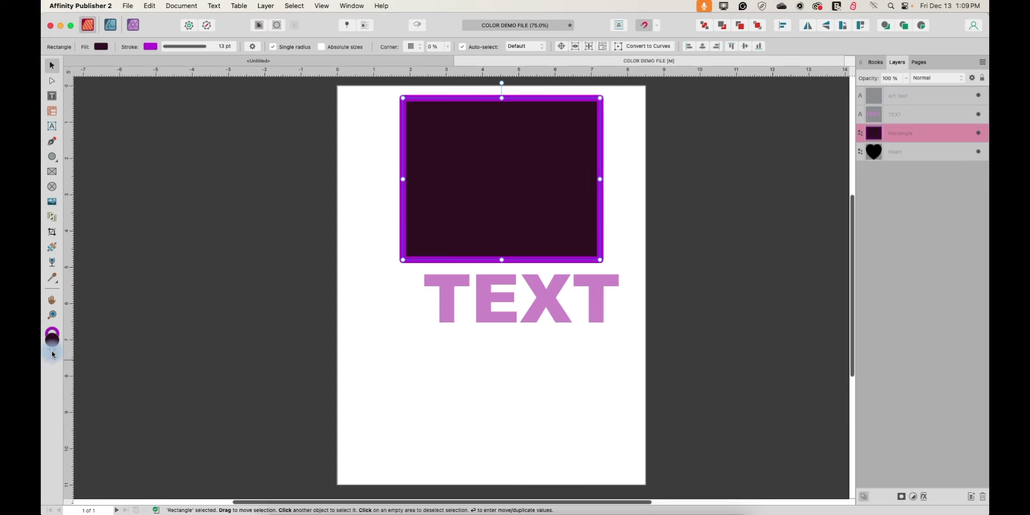
pyautogui.click(53, 332)
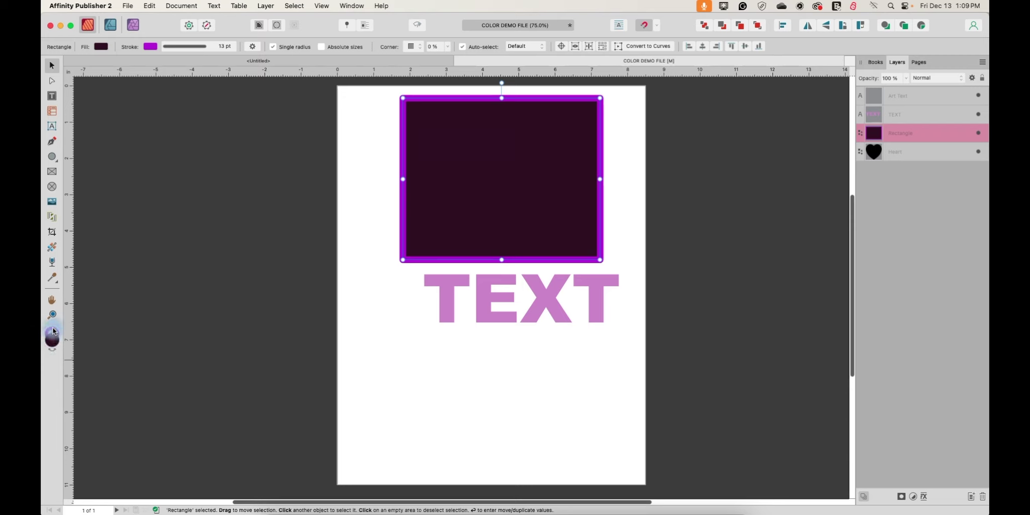
pyautogui.click(53, 344)
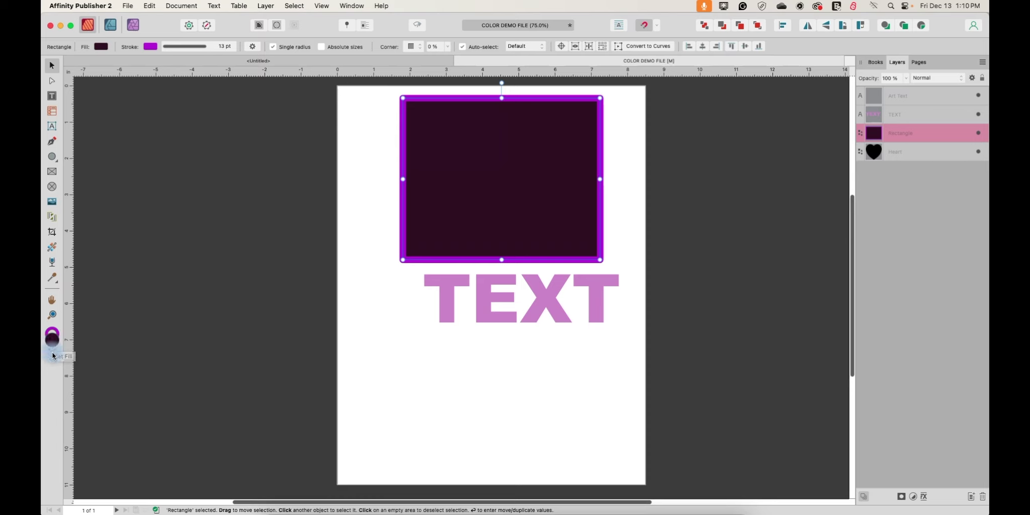
pyautogui.click(52, 351)
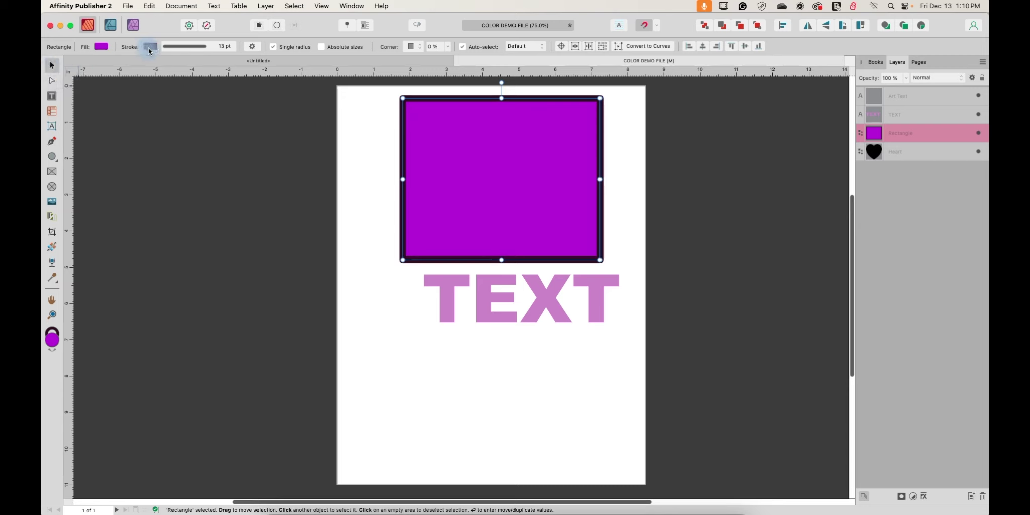
# Lighten the rectangle's fill to a softer magenta-purple with the HSL colour wheel and set its stroke to grey 575456
pyautogui.click(101, 47)
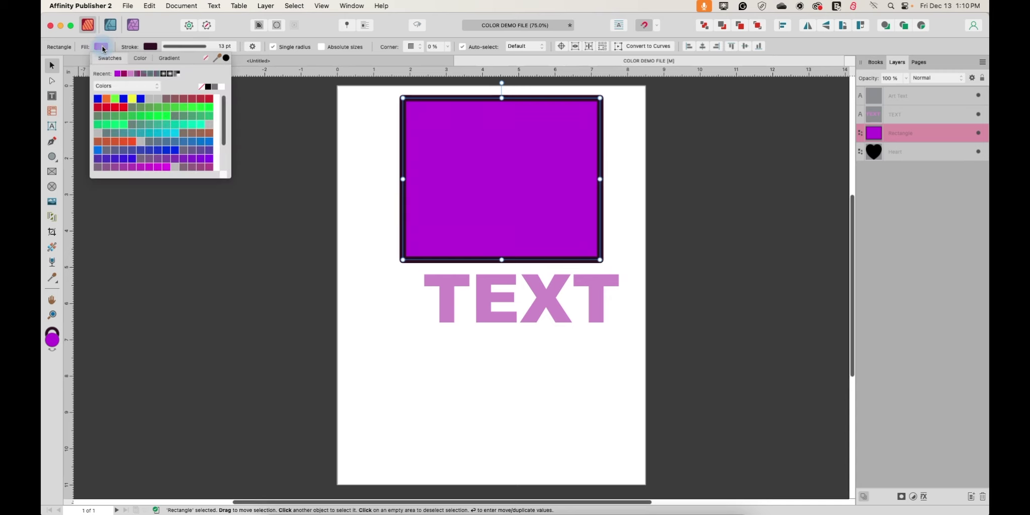
pyautogui.click(140, 59)
pyautogui.click(109, 59)
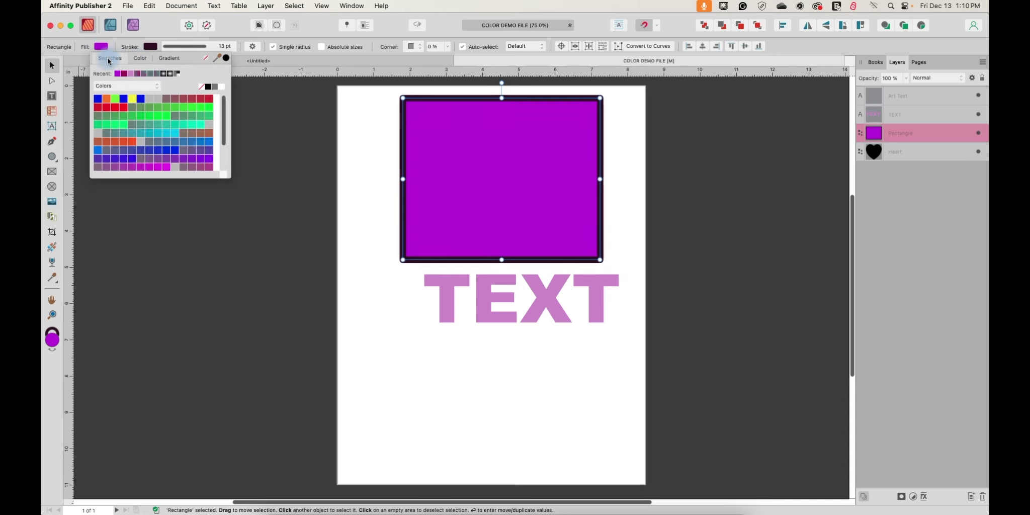
pyautogui.click(140, 58)
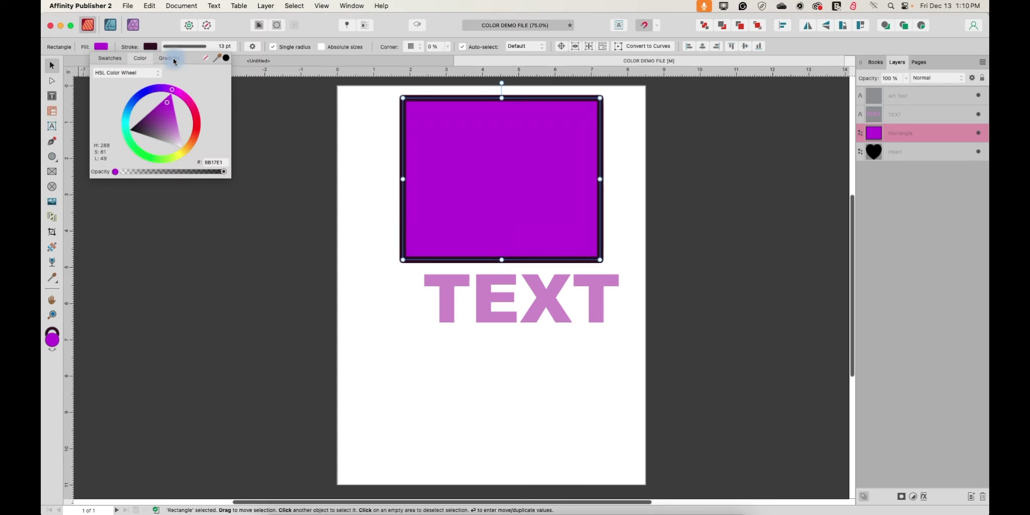
pyautogui.click(171, 58)
pyautogui.click(138, 59)
pyautogui.moveTo(167, 102)
pyautogui.mouseDown()
pyautogui.moveTo(165, 126)
pyautogui.moveTo(160, 114)
pyautogui.moveTo(171, 111)
pyautogui.moveTo(199, 128)
pyautogui.moveTo(192, 123)
pyautogui.mouseUp()
pyautogui.click(150, 47)
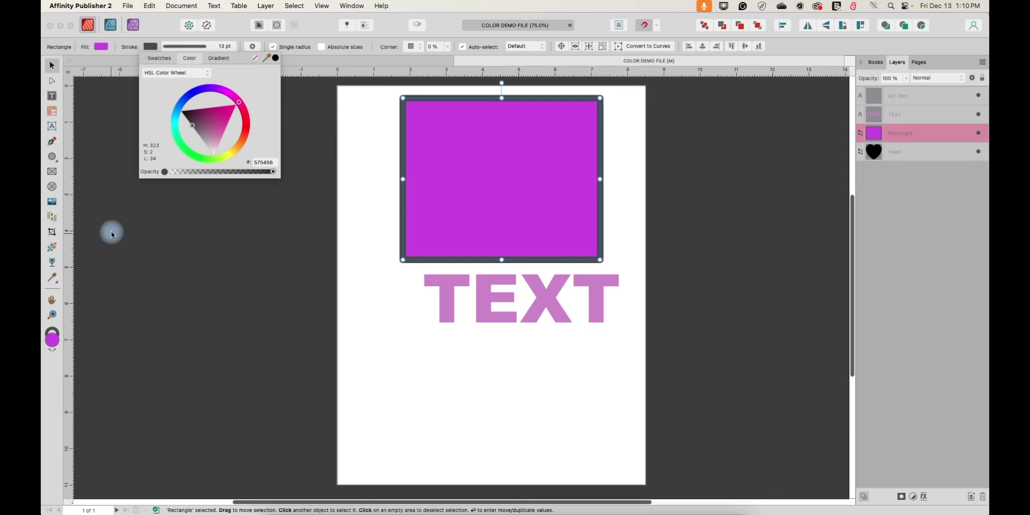
# Draw a closed triangle pointing right with the Pen tool in the lower left part of the page, below the word TEXT
pyautogui.click(52, 143)
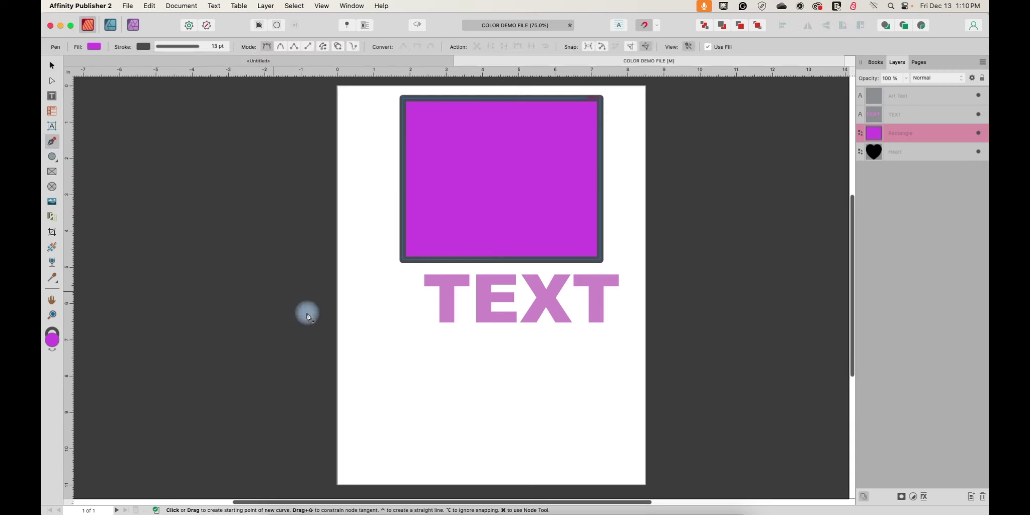
pyautogui.click(381, 332)
pyautogui.click(476, 386)
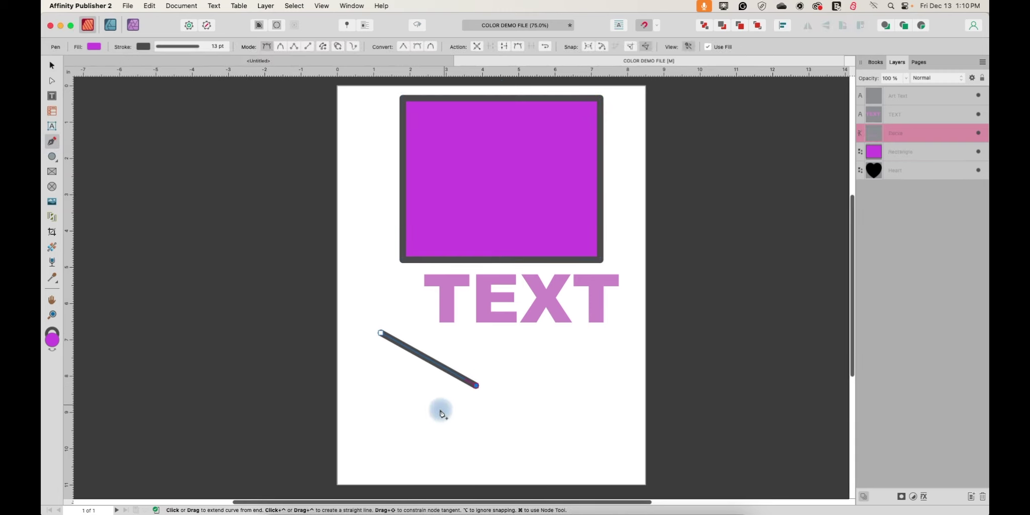
pyautogui.click(383, 431)
pyautogui.click(381, 333)
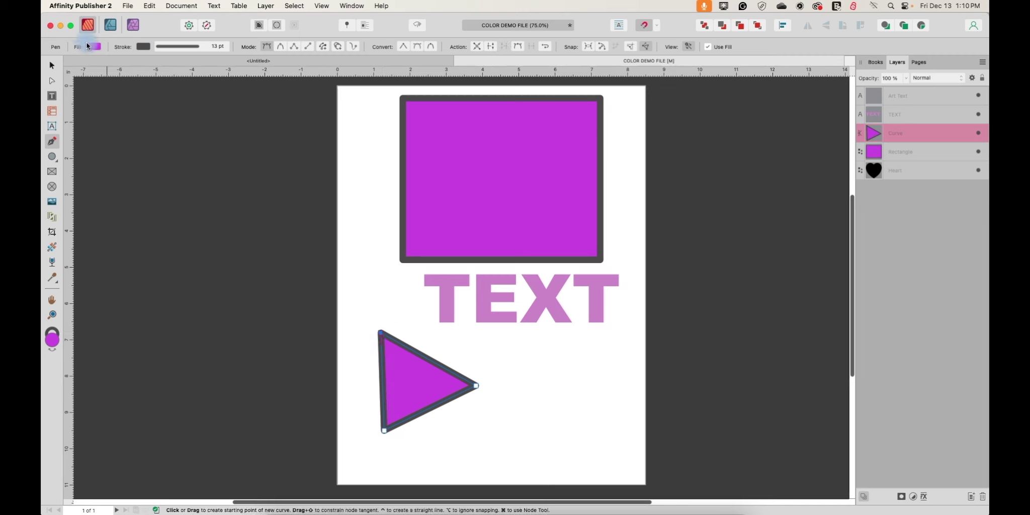
# Set the triangle's stroke to dark magenta and its fill to blue, 4B5ED8
pyautogui.click(143, 47)
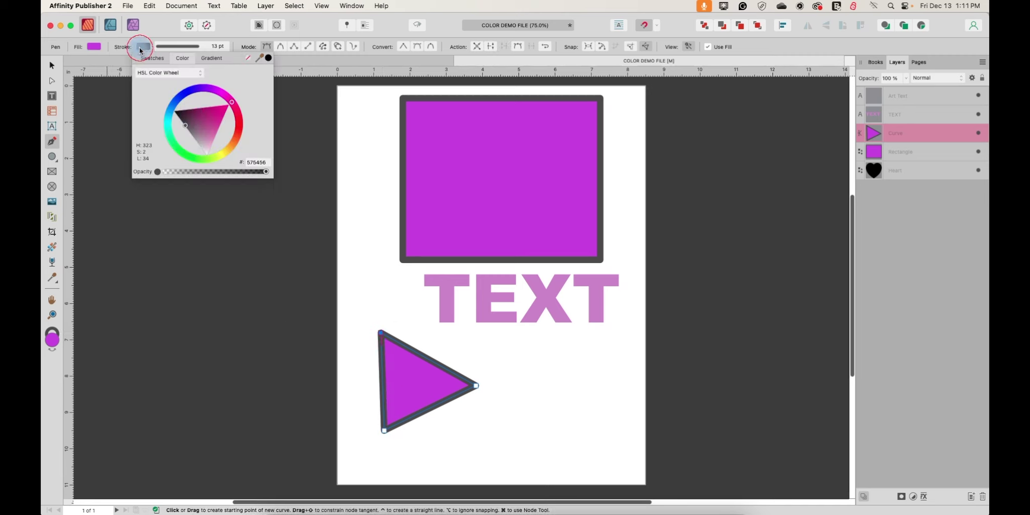
pyautogui.moveTo(193, 117)
pyautogui.mouseDown()
pyautogui.moveTo(211, 107)
pyautogui.moveTo(132, 95)
pyautogui.moveTo(150, 112)
pyautogui.mouseUp()
pyautogui.click(96, 45)
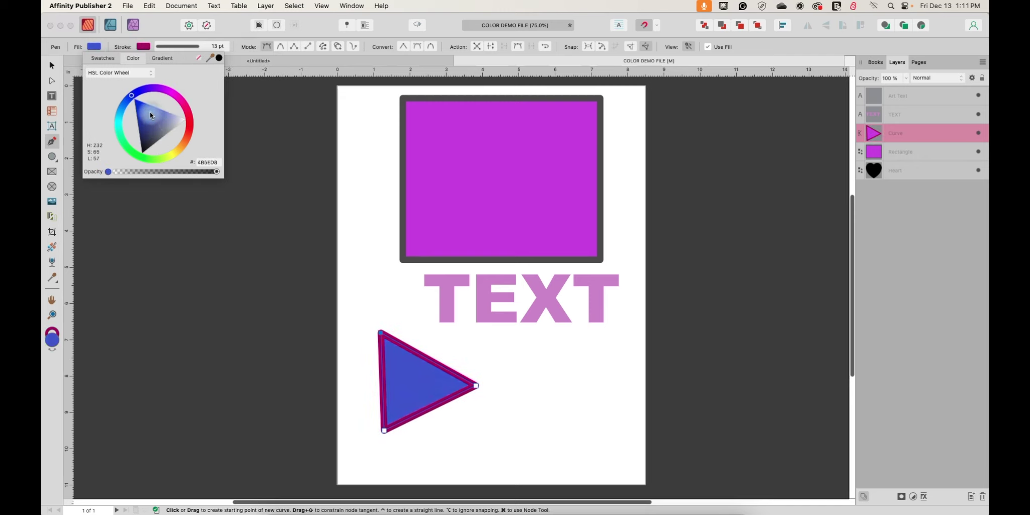
pyautogui.click(280, 248)
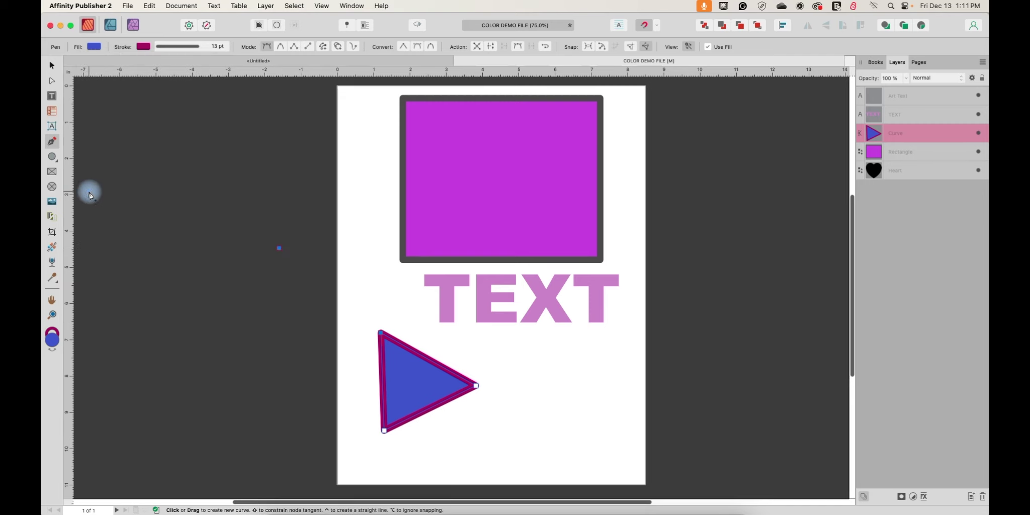
# Examine which colour options are offered for the Ellipse, Picture Frame Rectangle, crop and Frame Text tools with the rectangle or the word TEXT selected
pyautogui.click(50, 157)
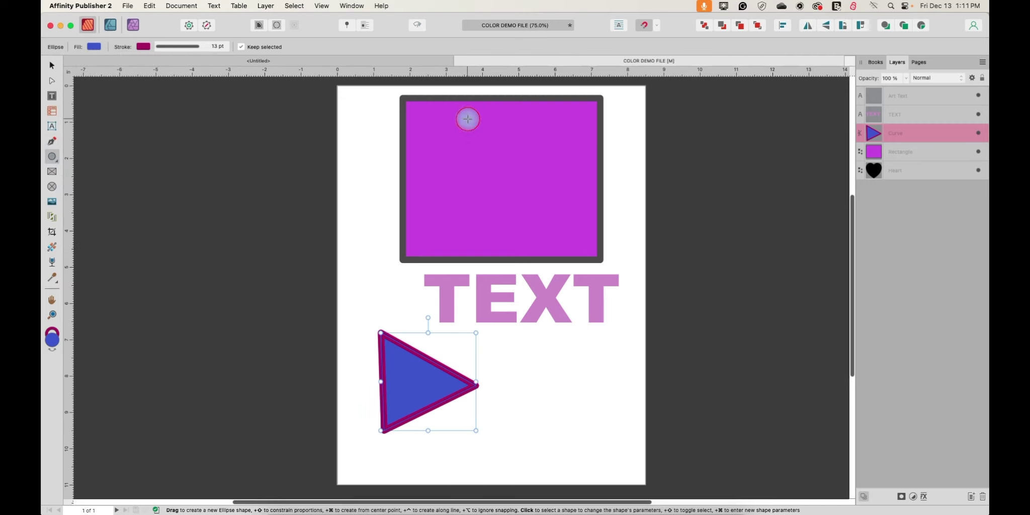
pyautogui.click(415, 147)
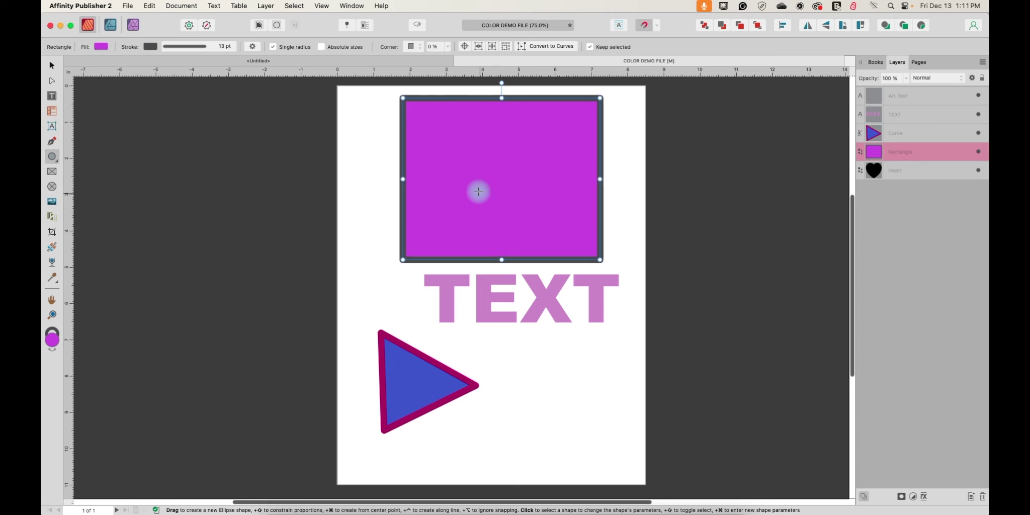
pyautogui.click(52, 171)
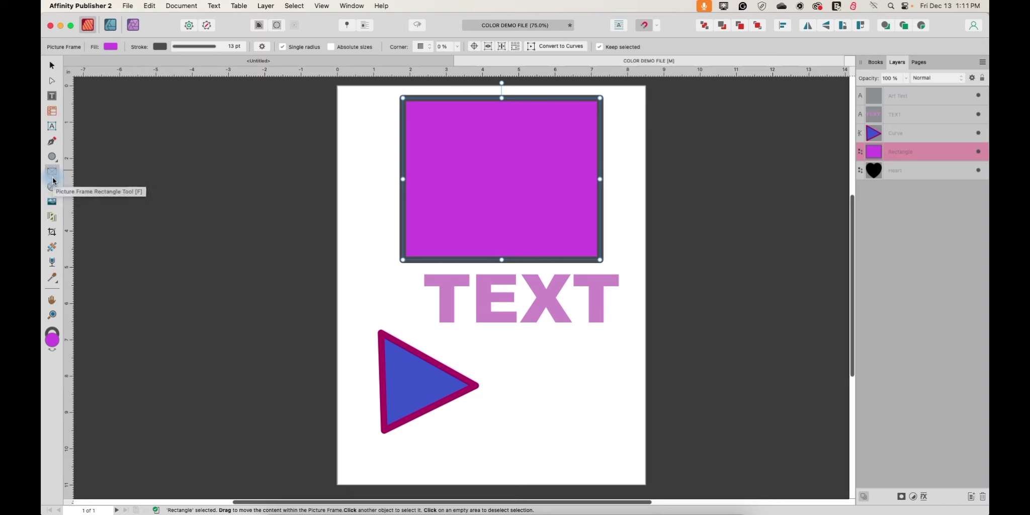
pyautogui.click(187, 22)
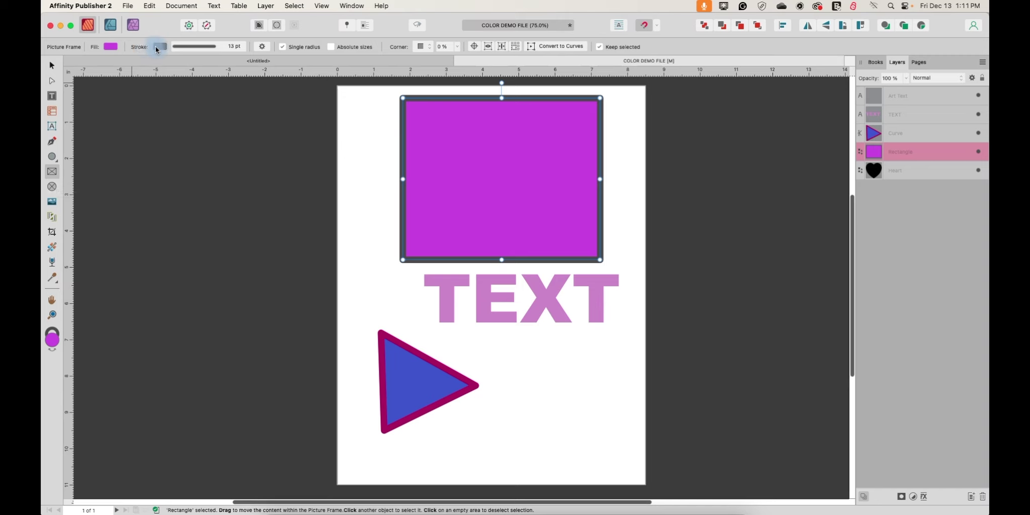
pyautogui.click(52, 171)
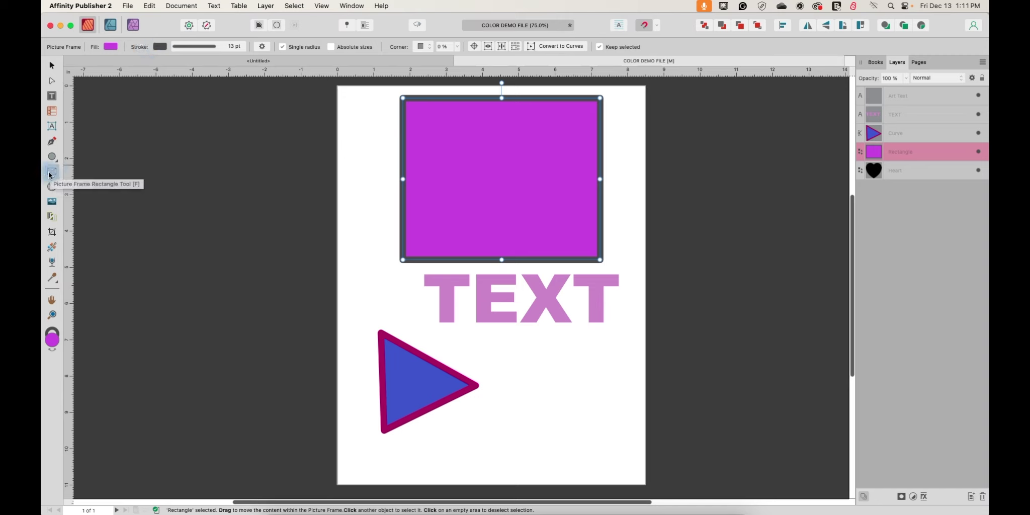
pyautogui.click(56, 229)
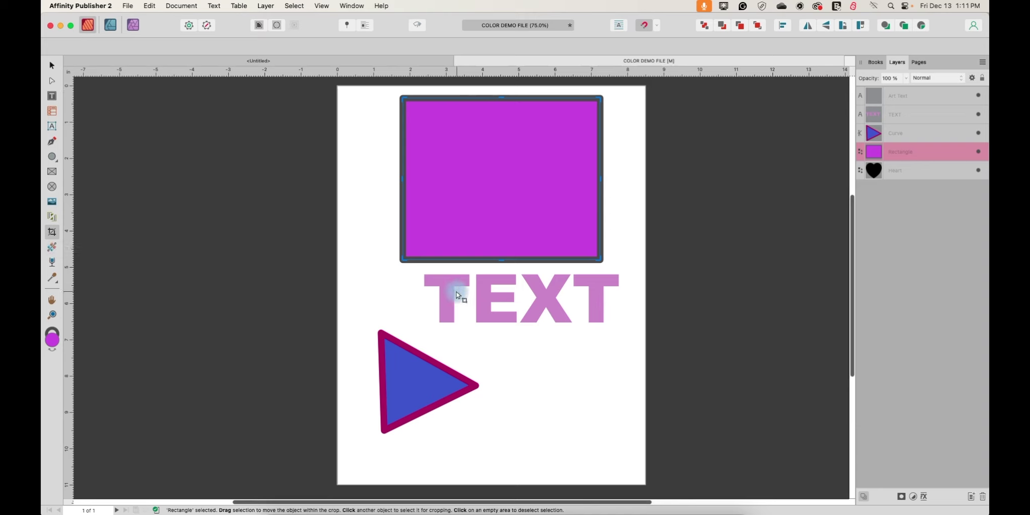
pyautogui.click(52, 96)
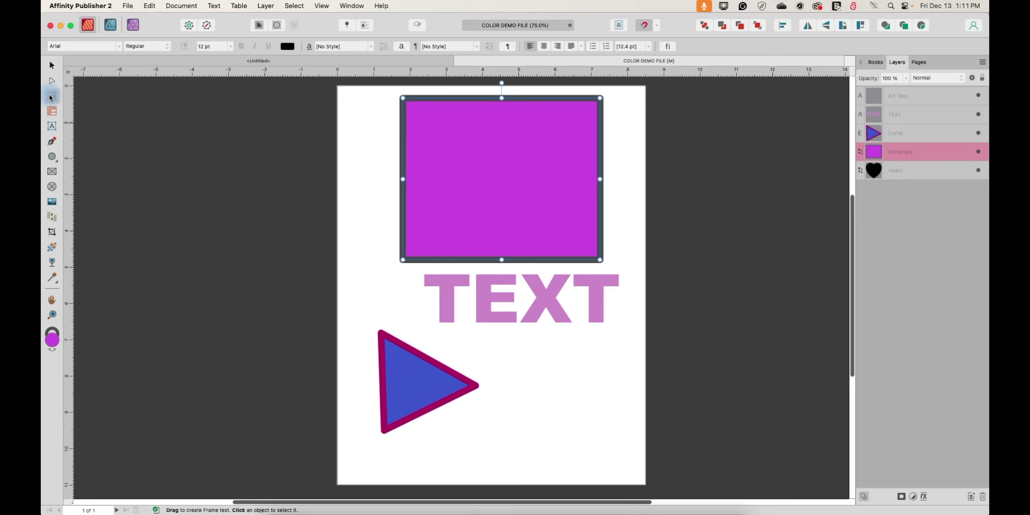
pyautogui.click(437, 289)
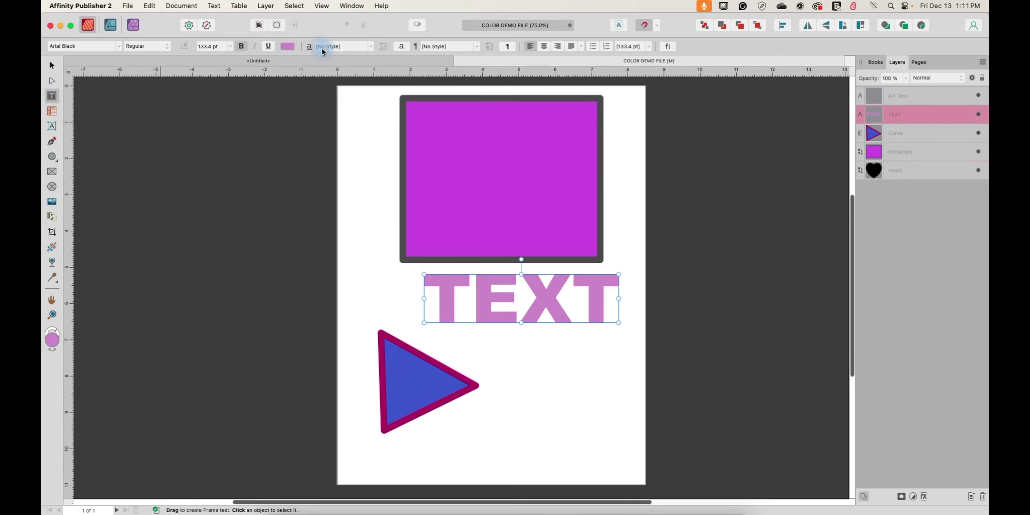
# Select all characters of the word TEXT with the Frame Text tool and darken their font colour to purple 6A266C
pyautogui.click(289, 47)
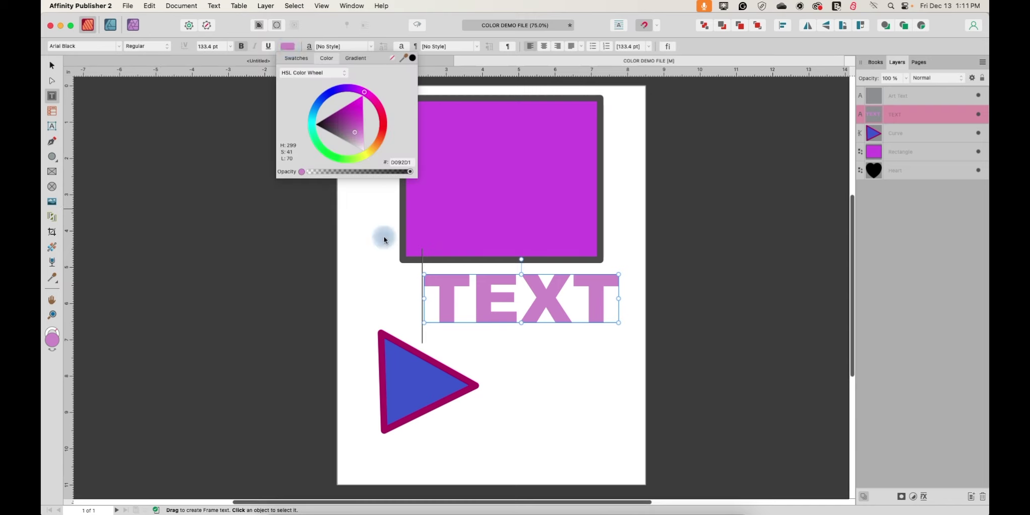
pyautogui.click(428, 286)
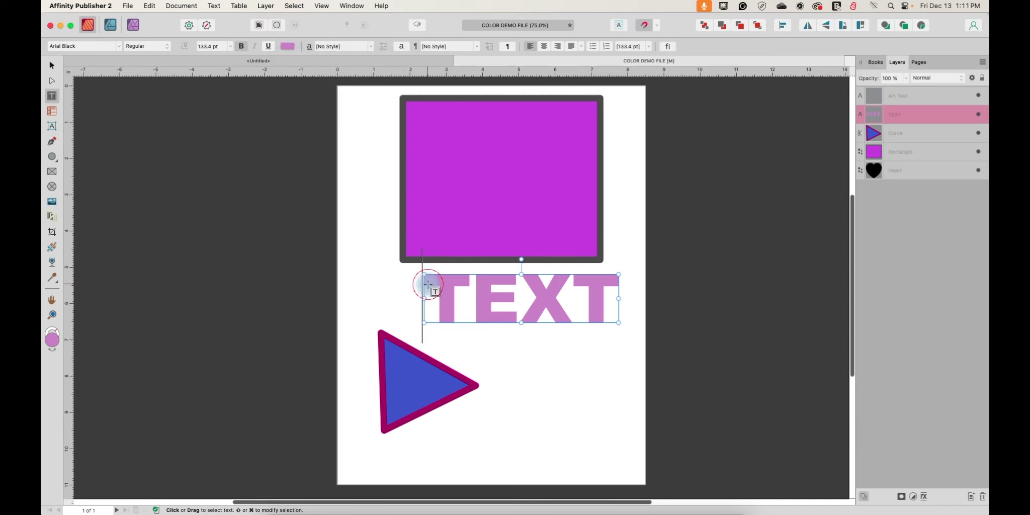
pyautogui.moveTo(428, 287); pyautogui.dragTo(422, 288)
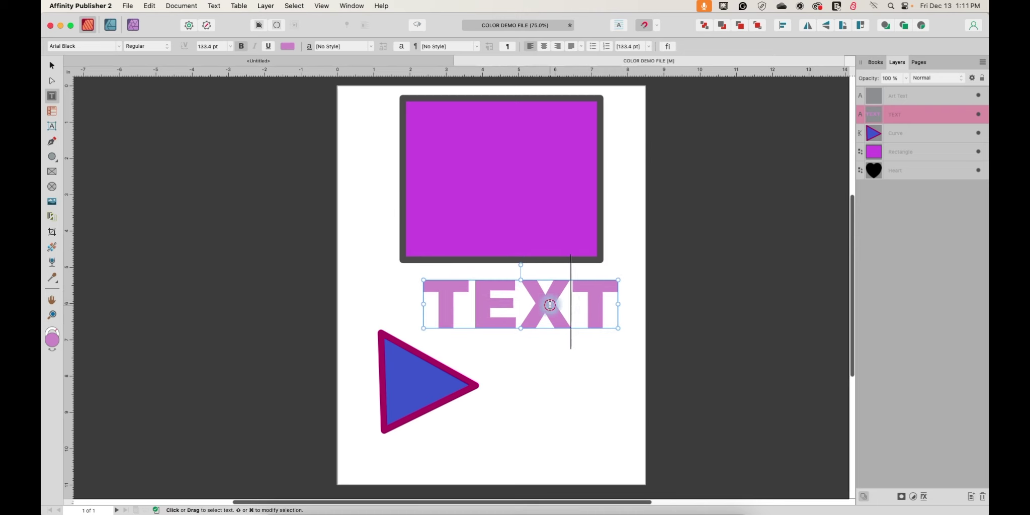
pyautogui.moveTo(607, 303); pyautogui.dragTo(413, 306)
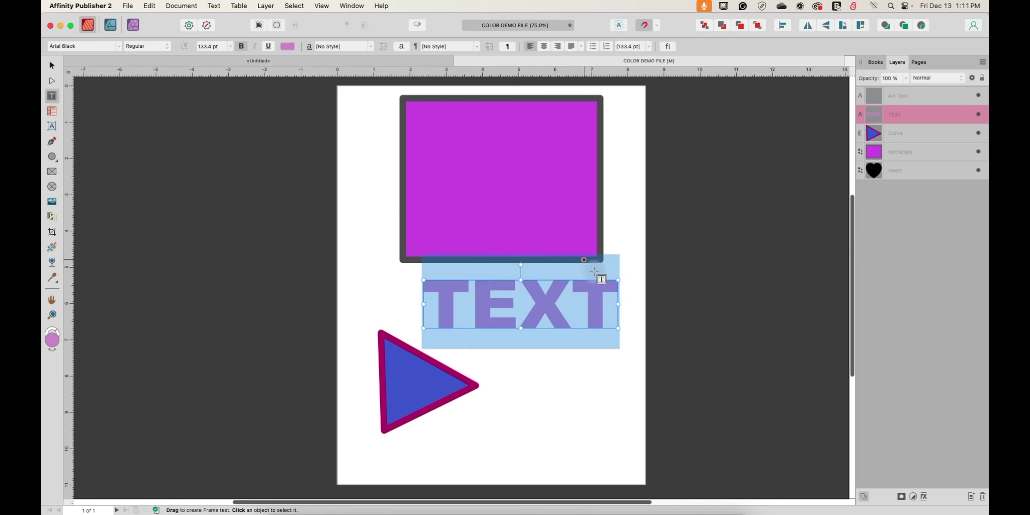
pyautogui.click(288, 47)
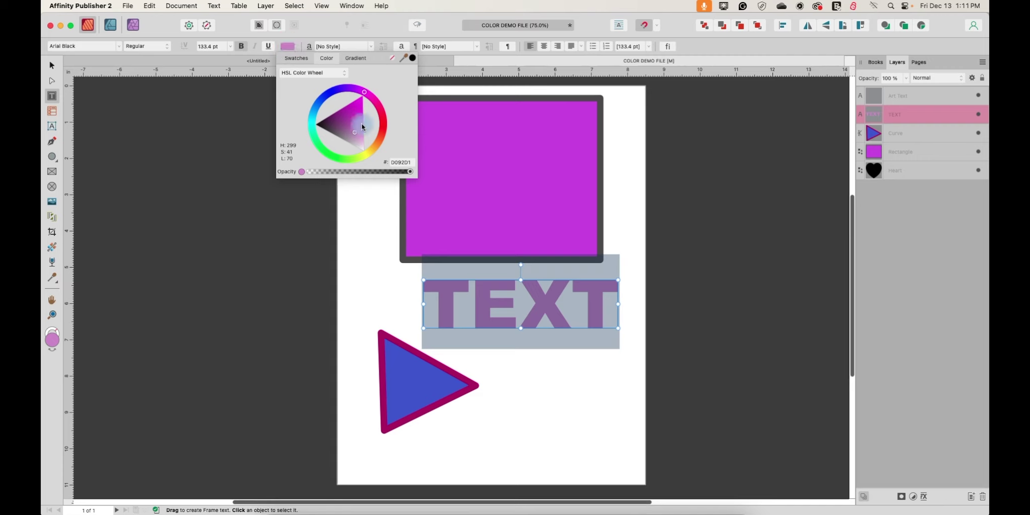
pyautogui.click(341, 122)
pyautogui.moveTo(341, 122); pyautogui.dragTo(336, 121)
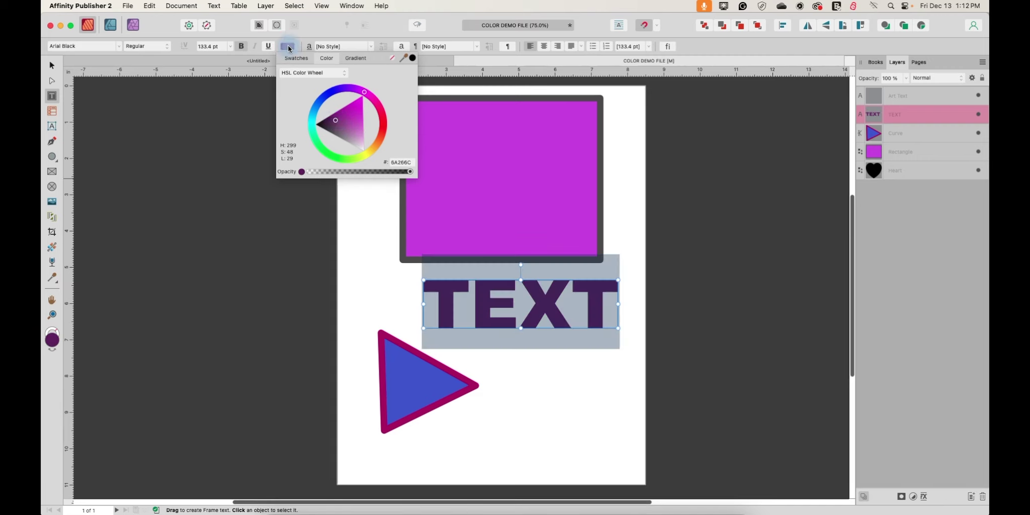
# With the Artistic Text tool active, set the selected word TEXT to the brighter purple A736AA and deselect it
pyautogui.click(51, 126)
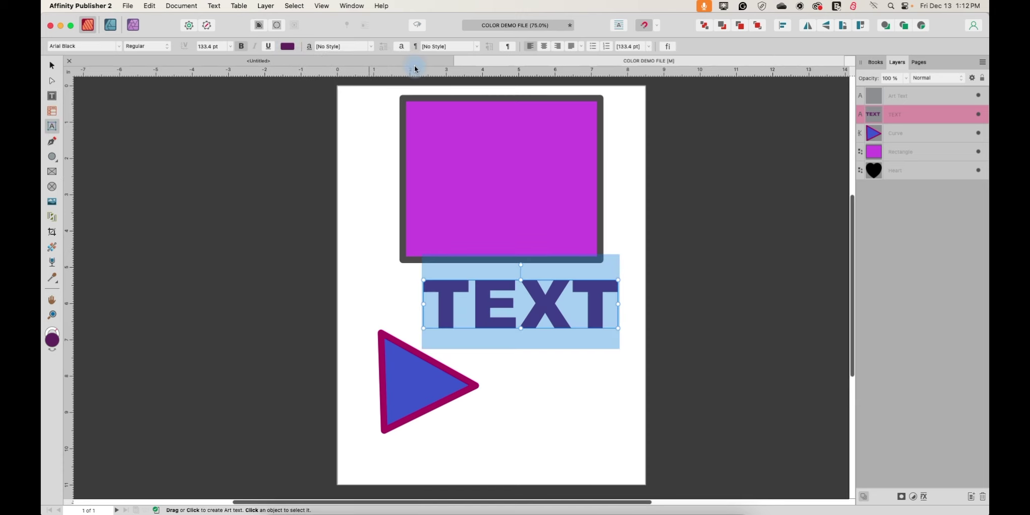
pyautogui.click(288, 46)
pyautogui.moveTo(336, 121)
pyautogui.mouseDown()
pyautogui.moveTo(357, 113)
pyautogui.moveTo(347, 117)
pyautogui.mouseUp()
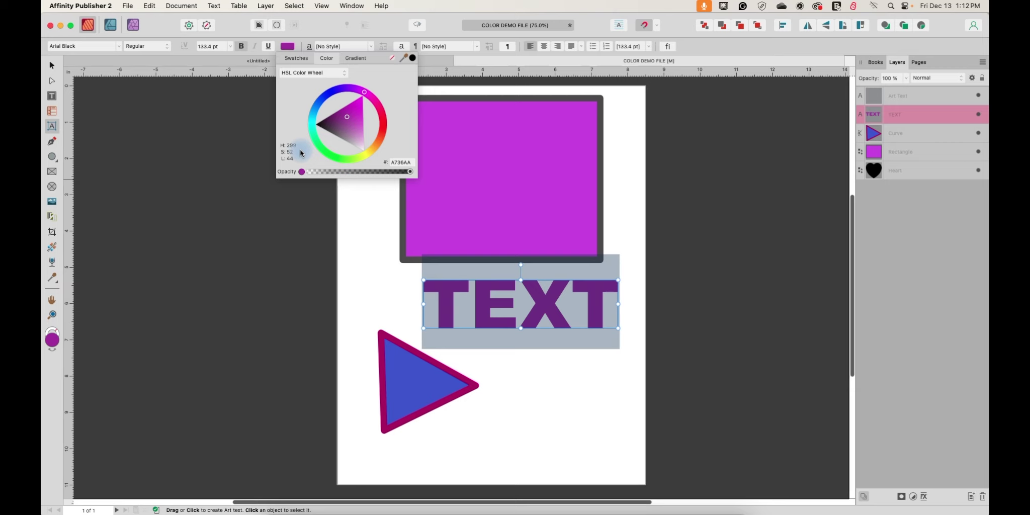
pyautogui.click(361, 265)
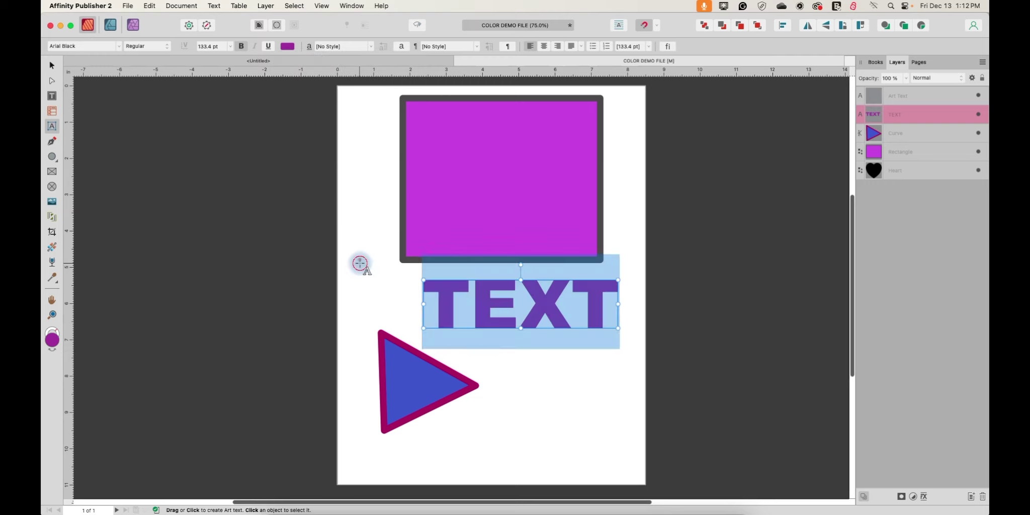
pyautogui.press('Escape')
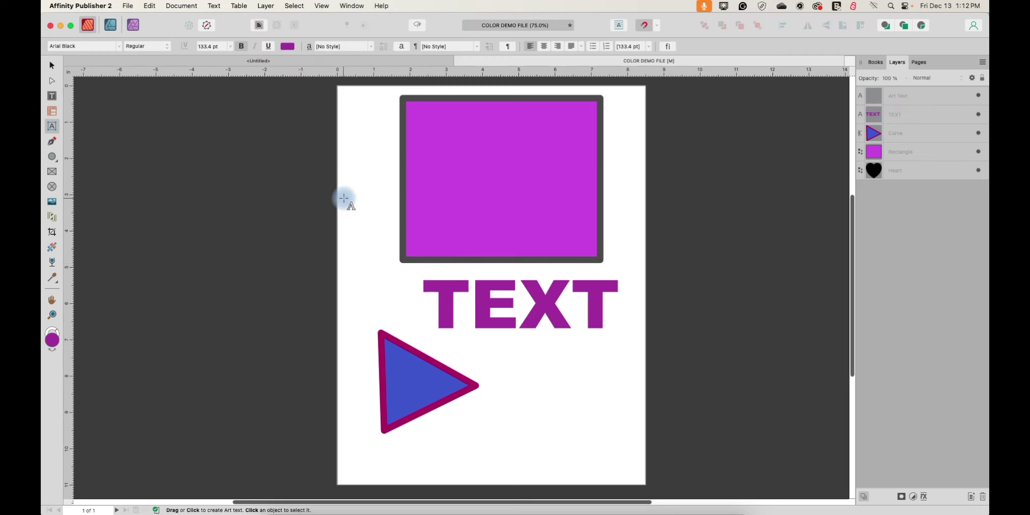
# Show the Color panel beside the rectangle, partly off the page, and switch its display to the colour wheel
pyautogui.click(350, 6)
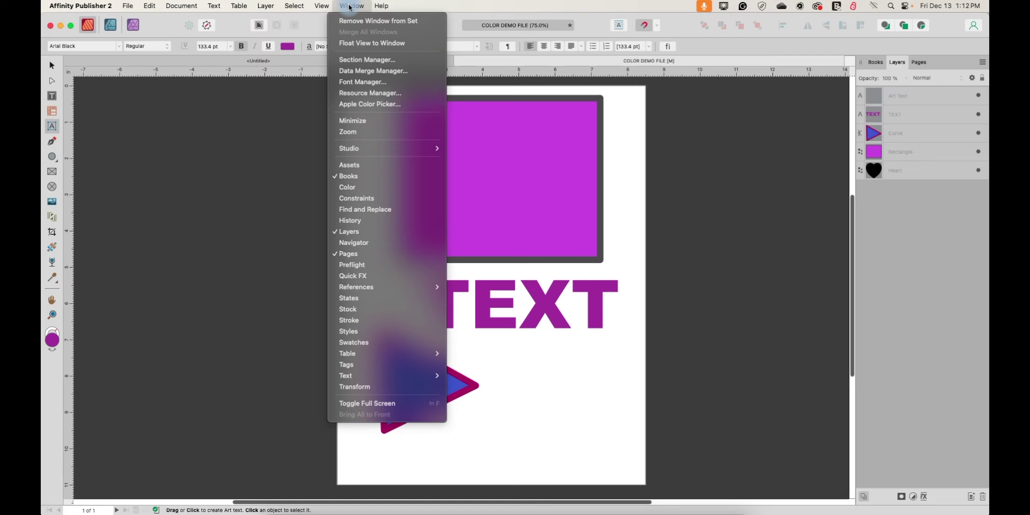
pyautogui.moveTo(323, 5)
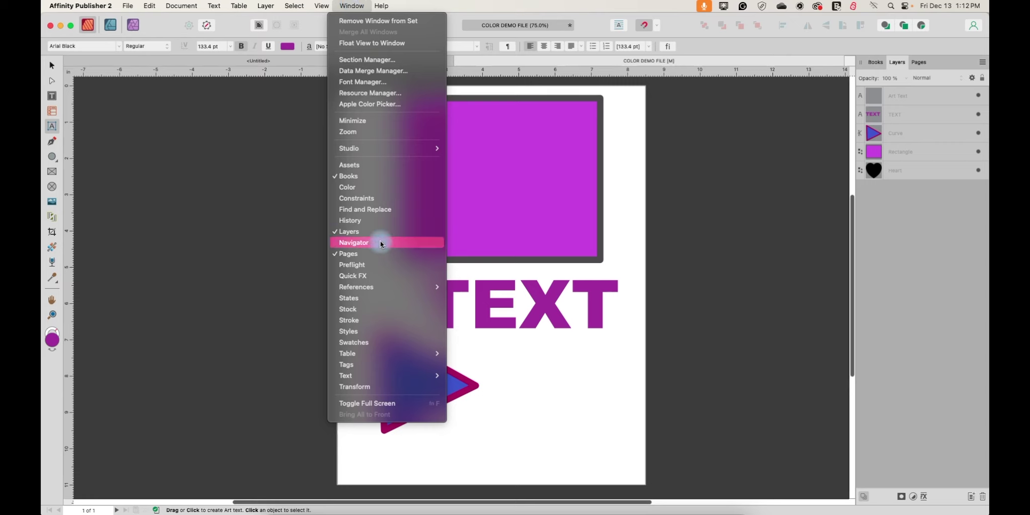
pyautogui.click(343, 188)
pyautogui.moveTo(529, 134); pyautogui.dragTo(230, 150)
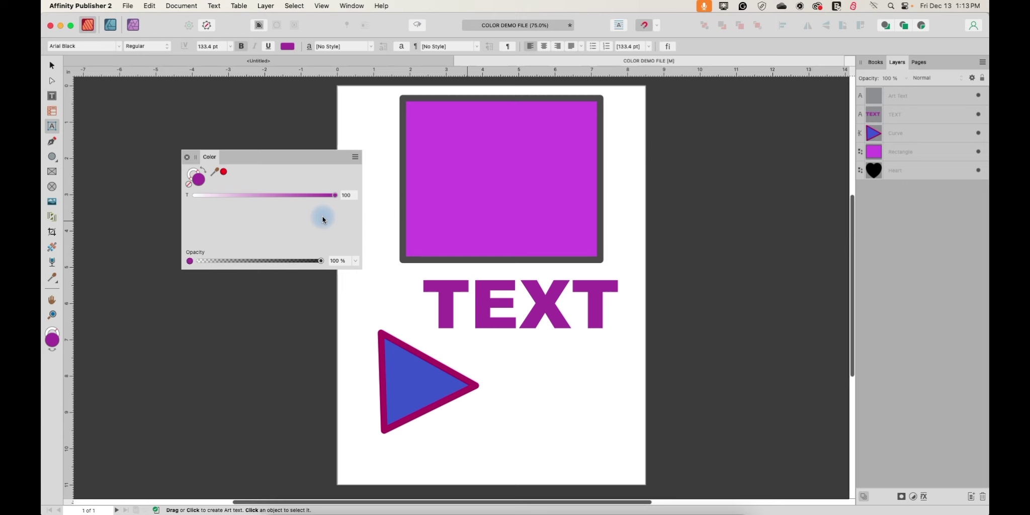
pyautogui.click(355, 158)
pyautogui.click(361, 168)
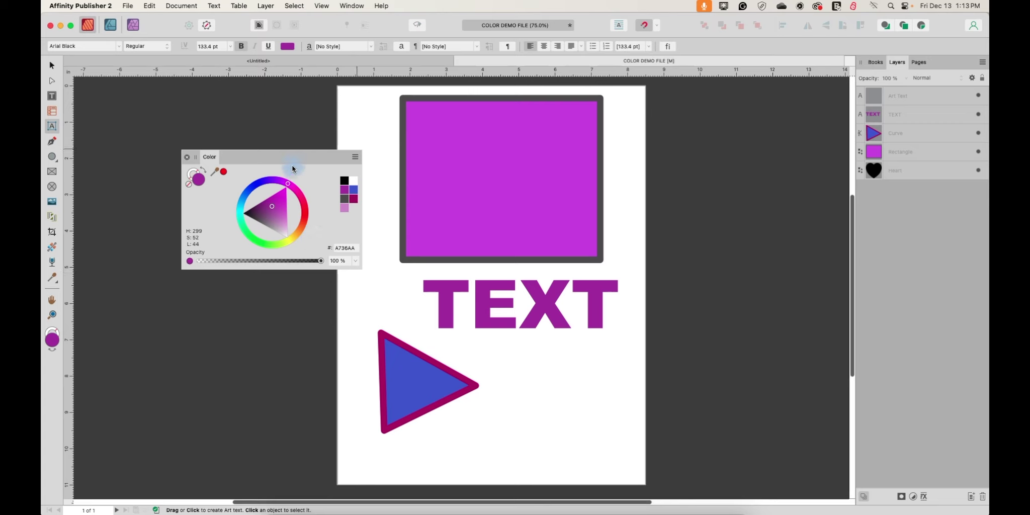
# Browse the Grays and Gradients palettes in the font colour's swatches
pyautogui.click(293, 47)
pyautogui.click(294, 58)
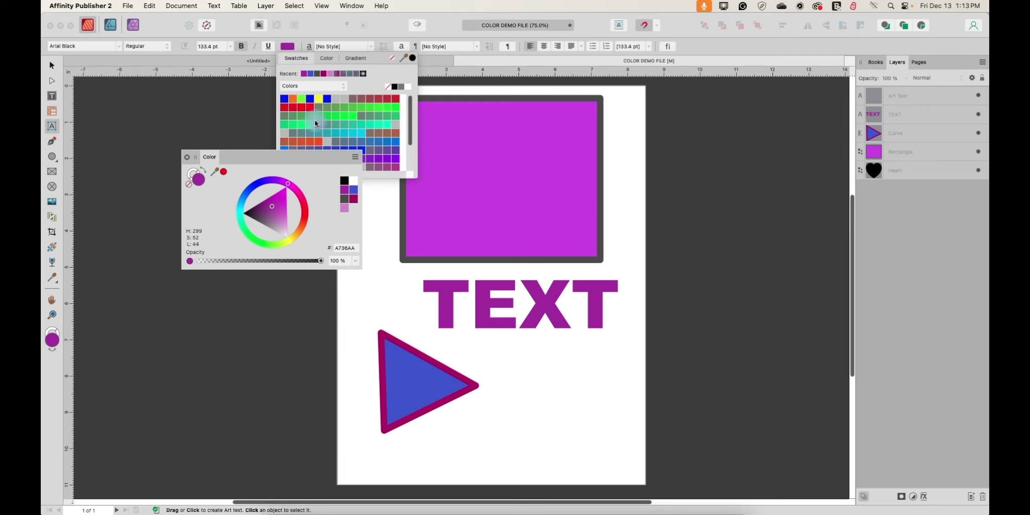
pyautogui.click(308, 86)
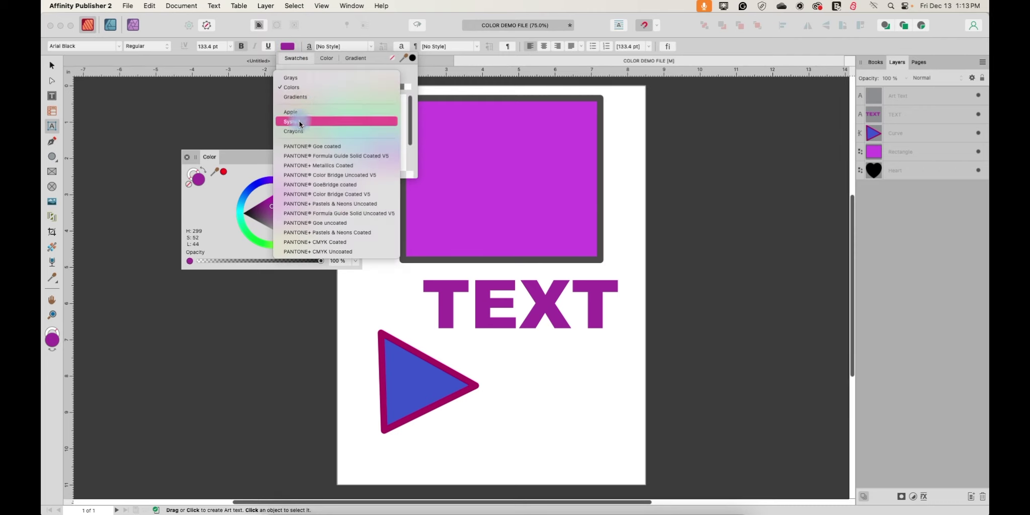
pyautogui.click(297, 78)
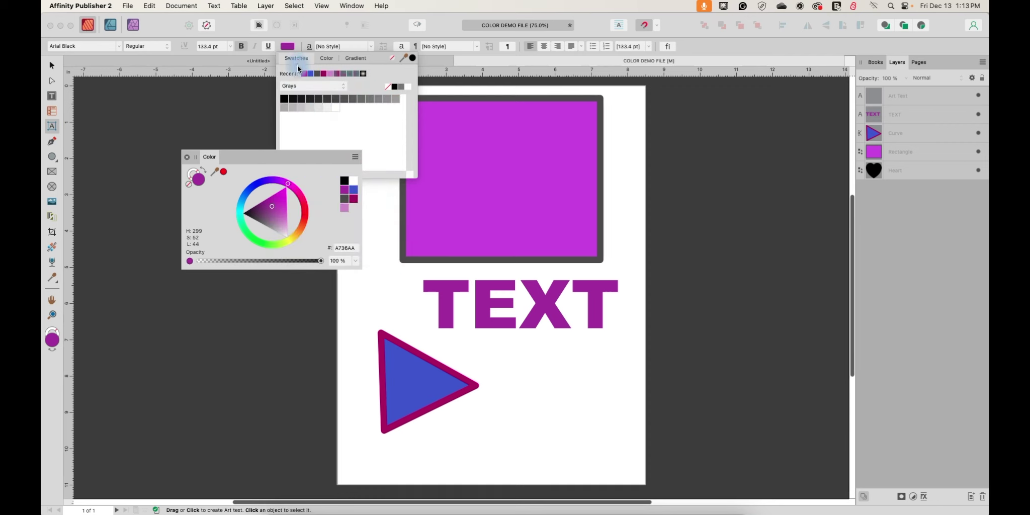
pyautogui.click(301, 86)
pyautogui.click(293, 106)
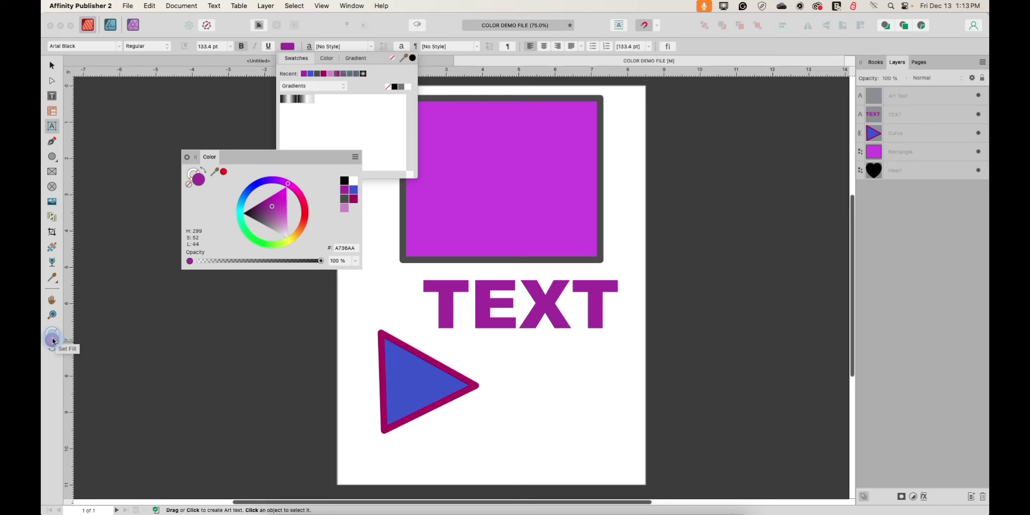
# Compare the colour options offered with the rectangle selected against those offered with the word TEXT selected, using the Move tool
pyautogui.click(413, 207)
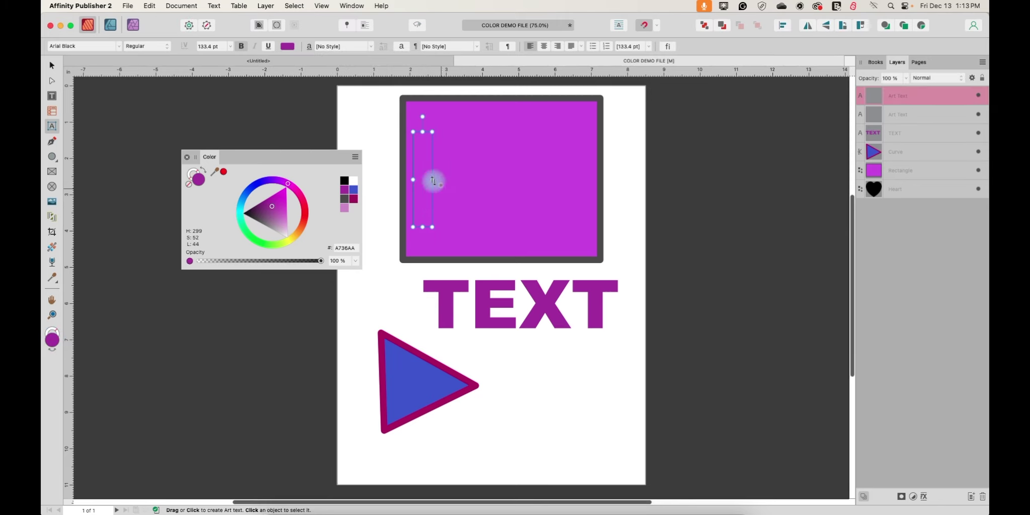
pyautogui.press('Escape')
pyautogui.click(521, 195)
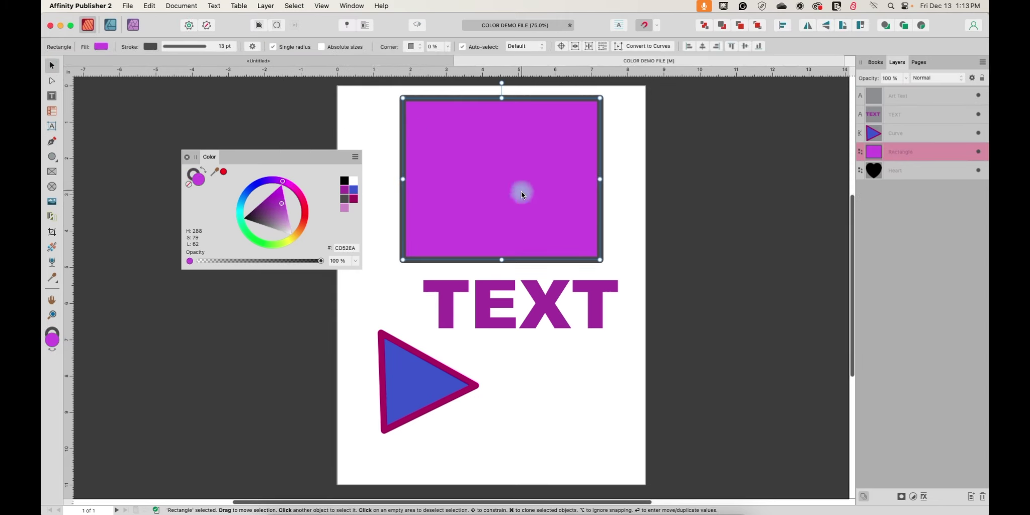
pyautogui.click(162, 46)
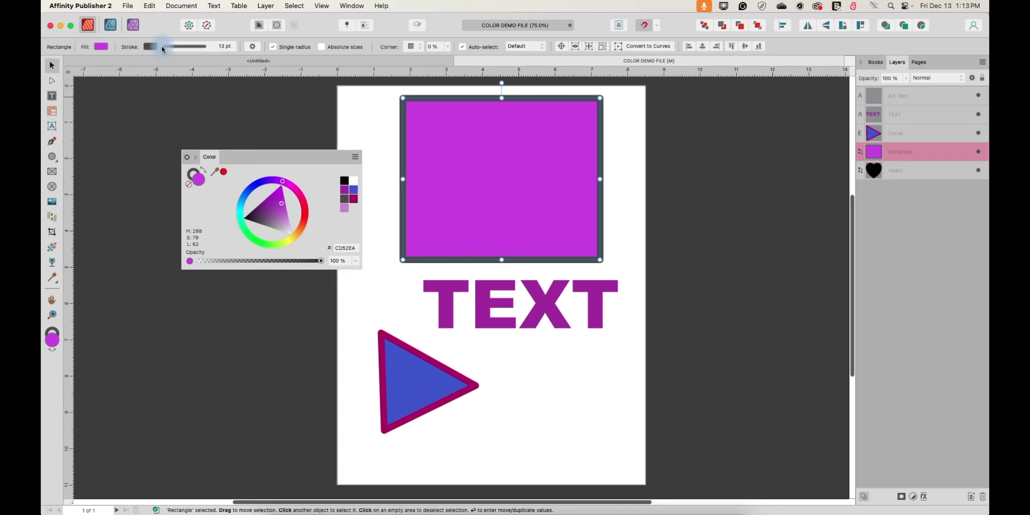
pyautogui.click(494, 293)
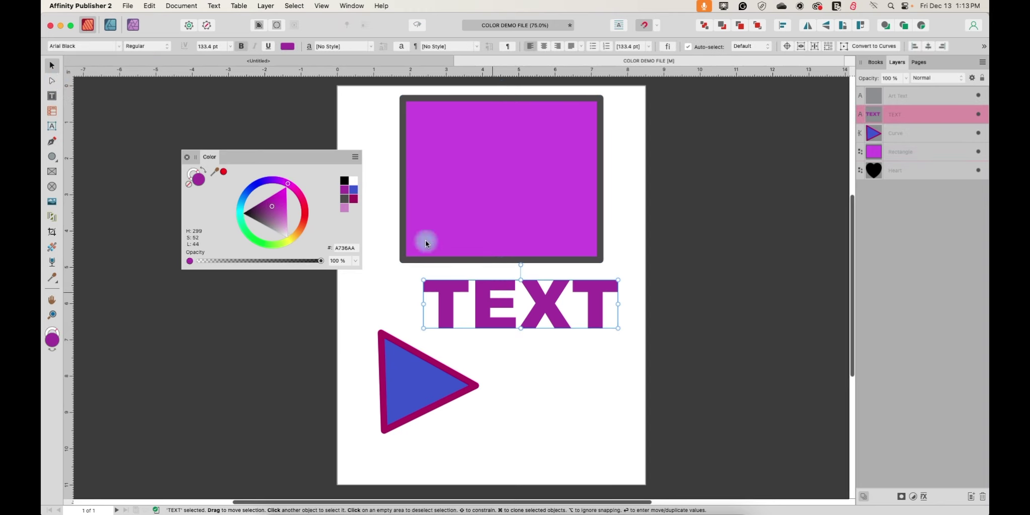
pyautogui.click(289, 50)
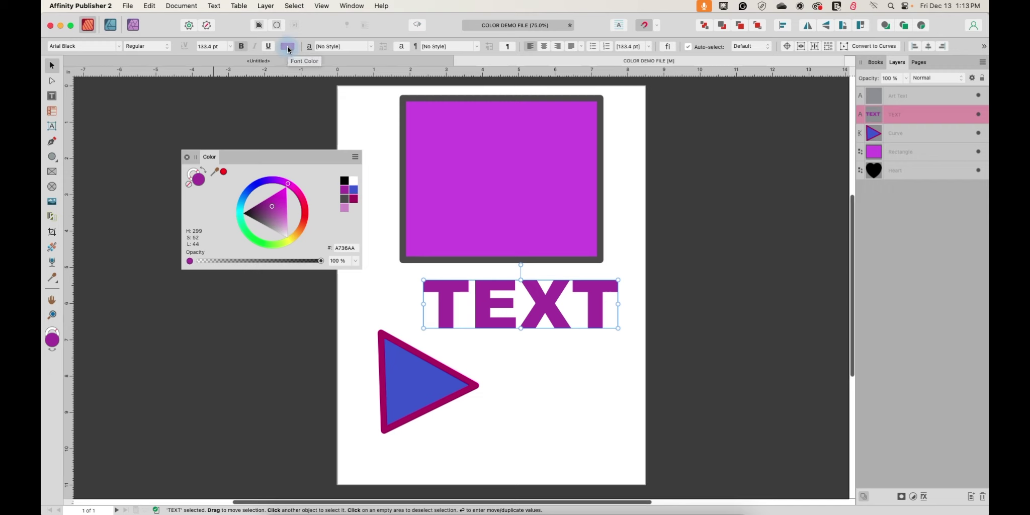
# Show the Swatches panel
pyautogui.click(352, 5)
pyautogui.click(352, 342)
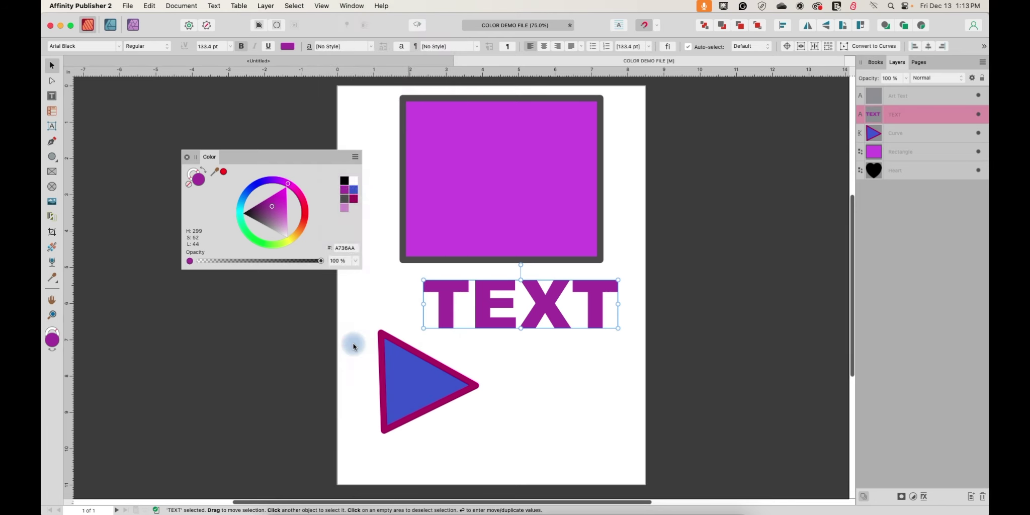